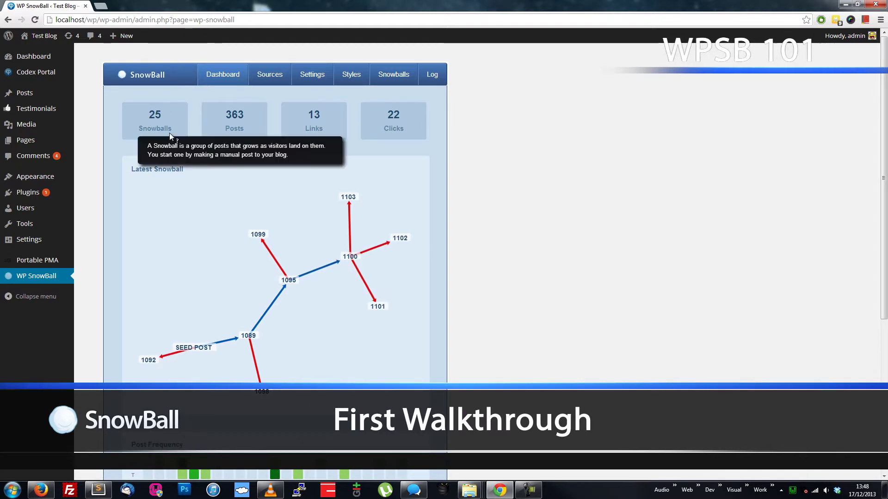
# Drag the SEED POST node and nodes 1095 and 1100 to new spots on the Latest Snowball graph.
pyautogui.moveTo(242, 135)
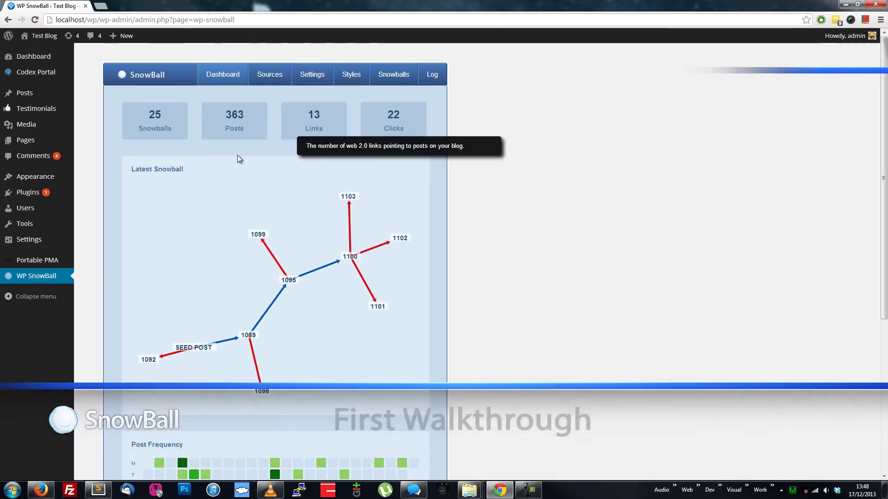
pyautogui.moveTo(172, 176)
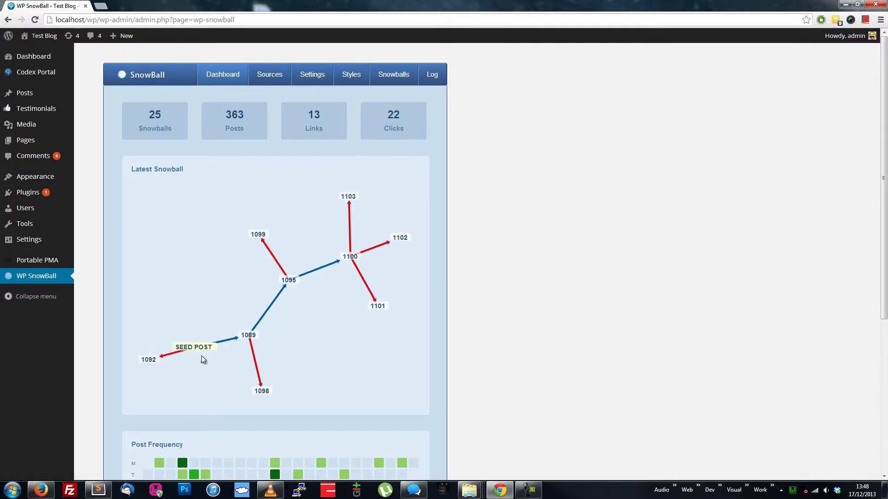
pyautogui.moveTo(207, 346); pyautogui.dragTo(229, 233)
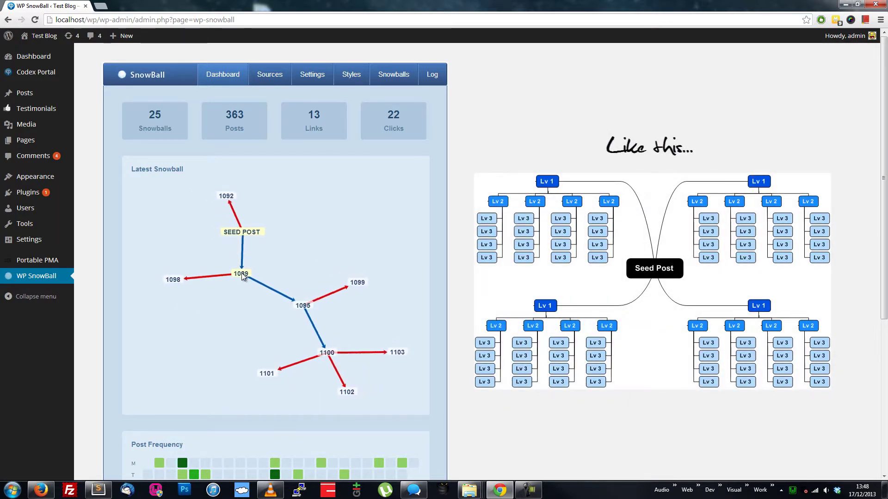
pyautogui.moveTo(304, 303); pyautogui.dragTo(329, 245)
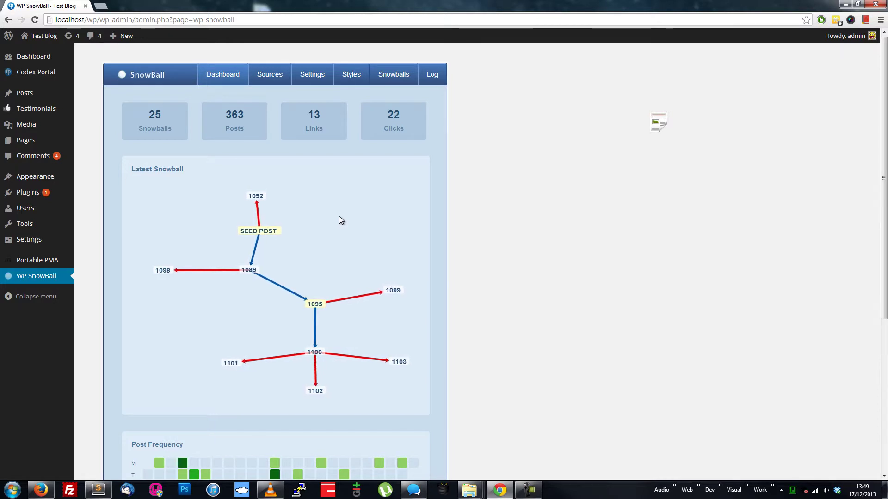
pyautogui.moveTo(259, 229); pyautogui.dragTo(393, 217)
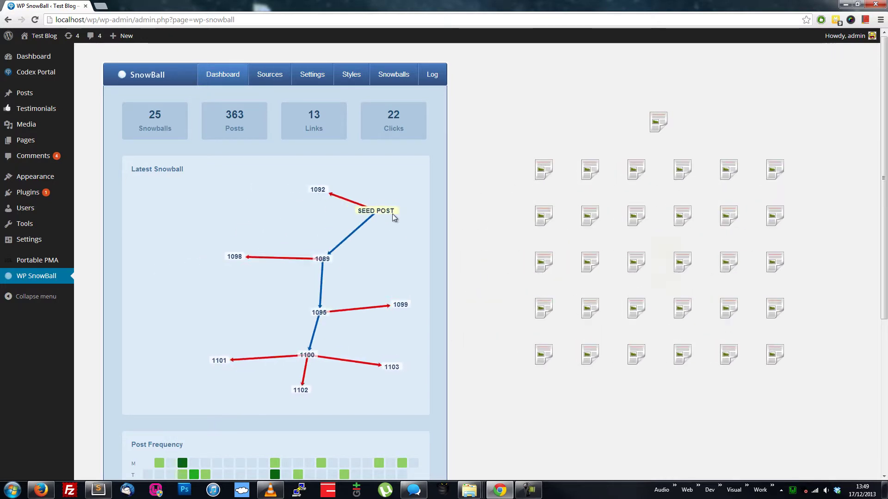
pyautogui.moveTo(311, 361); pyautogui.dragTo(211, 276)
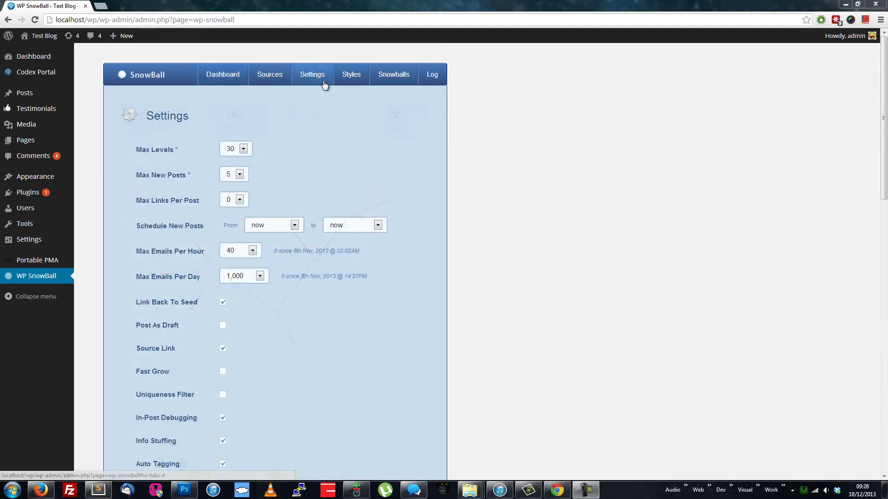
# Turn on the Uniqueness Filter setting.
pyautogui.moveTo(178, 396)
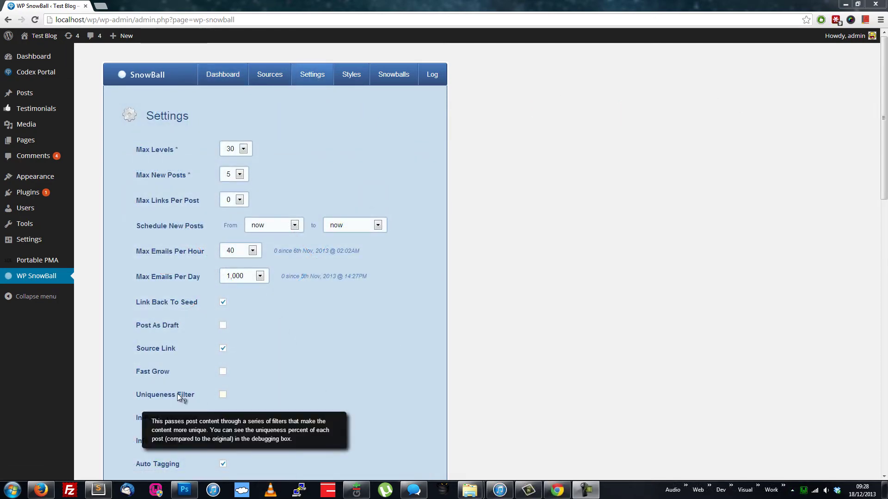
pyautogui.click(223, 396)
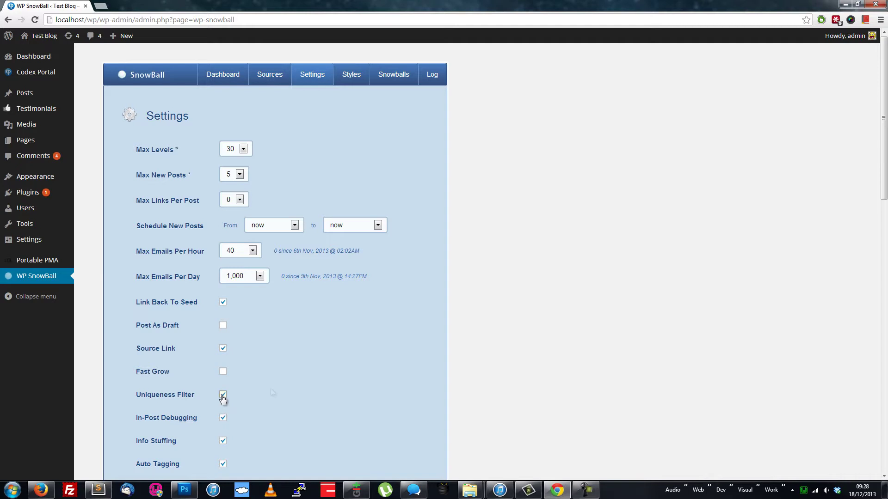
pyautogui.scroll(-2, 314, 370)
pyautogui.scroll(-12, 357, 350)
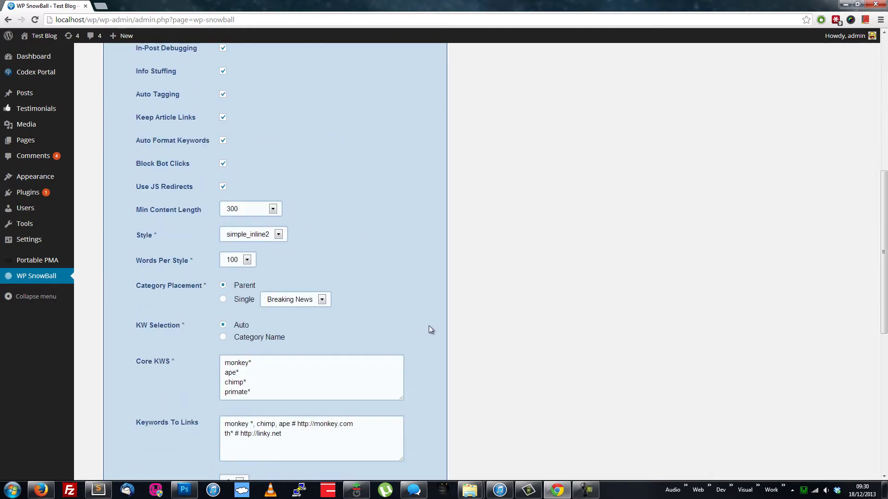
# Enter spintax Header Spin text and Footer Spin text 'and {below|at the bottom} as well.'.
pyautogui.click(359, 242)
pyautogui.write('{this|some} {content|text|articles} {will|should|may} {appear')
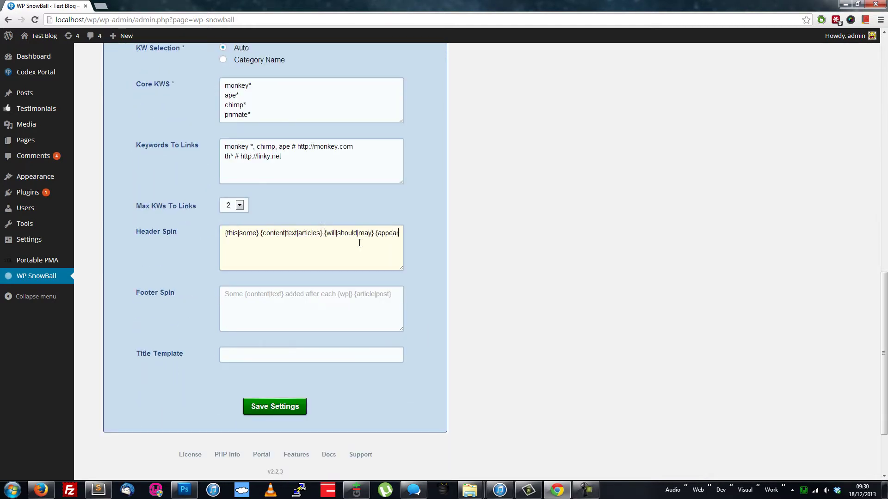
pyautogui.write('|show} {above|at the top of} each post!')
pyautogui.click(365, 301)
pyautogui.write('and {below|at the bottom} as well.')
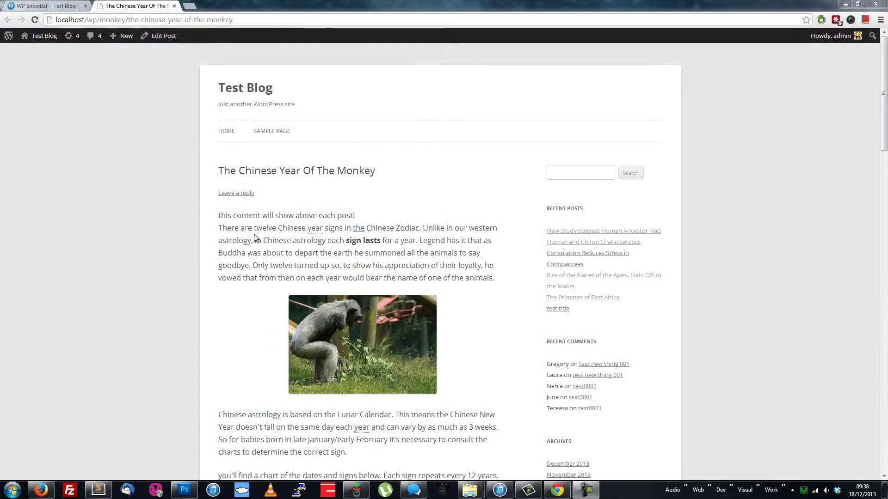
pyautogui.moveTo(312, 230)
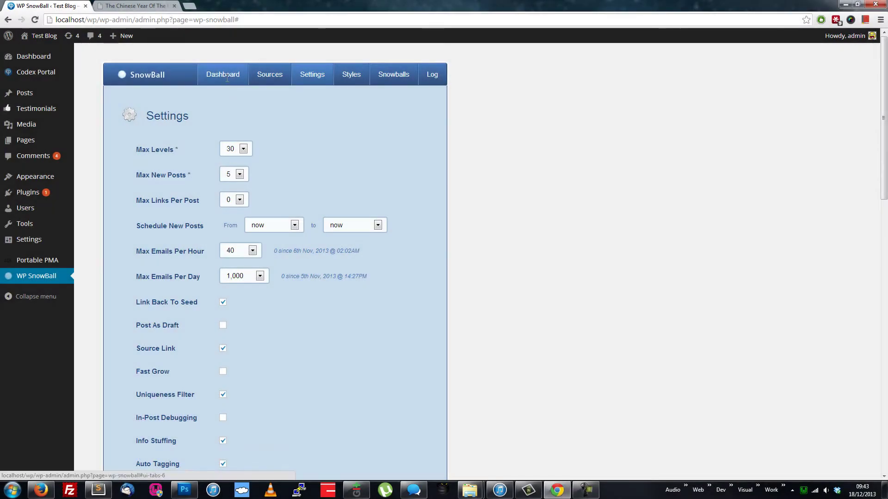
# Return to the Dashboard and scroll down to the Post Frequency grid.
pyautogui.click(227, 78)
pyautogui.scroll(-5, 442, 144)
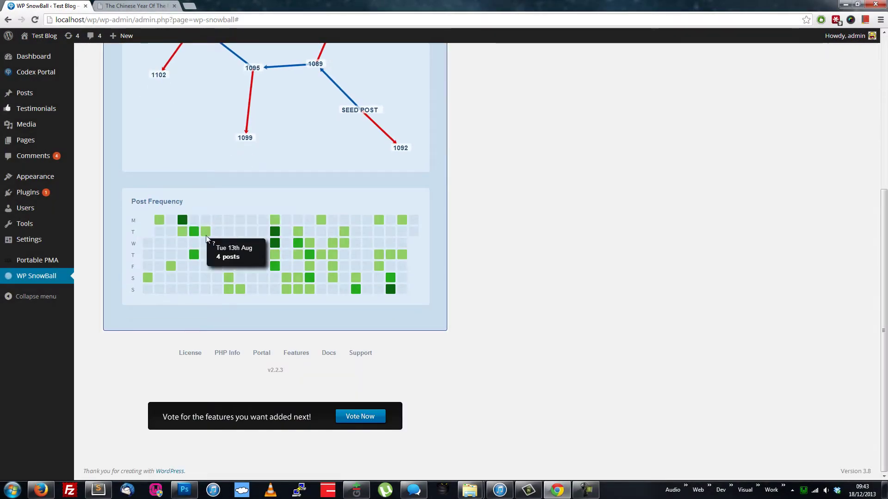
pyautogui.moveTo(275, 235)
pyautogui.moveTo(390, 293)
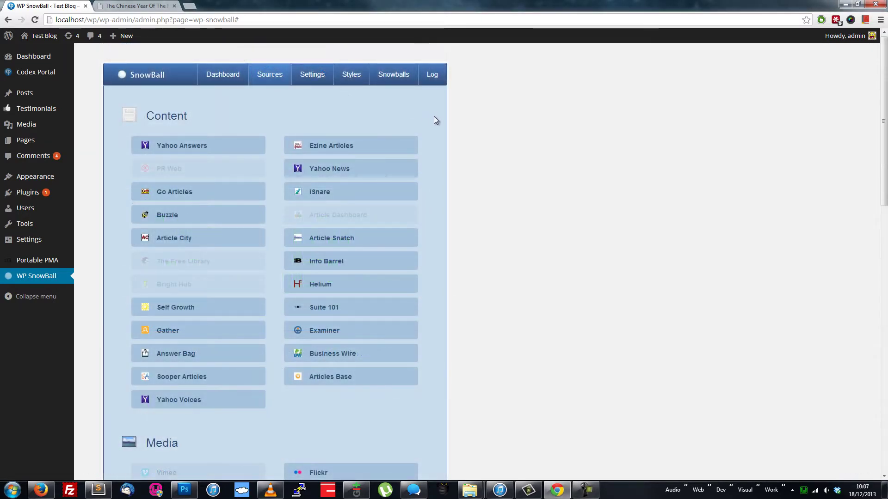
# Enable PR Web, Article Dashboard and The Free Library as content sources.
pyautogui.scroll(-1, 437, 119)
pyautogui.scroll(-10, 437, 119)
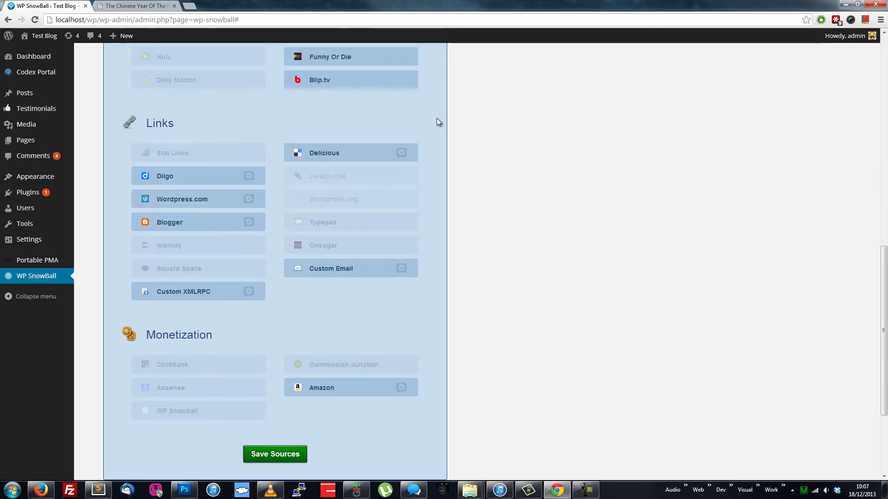
pyautogui.scroll(10, 437, 121)
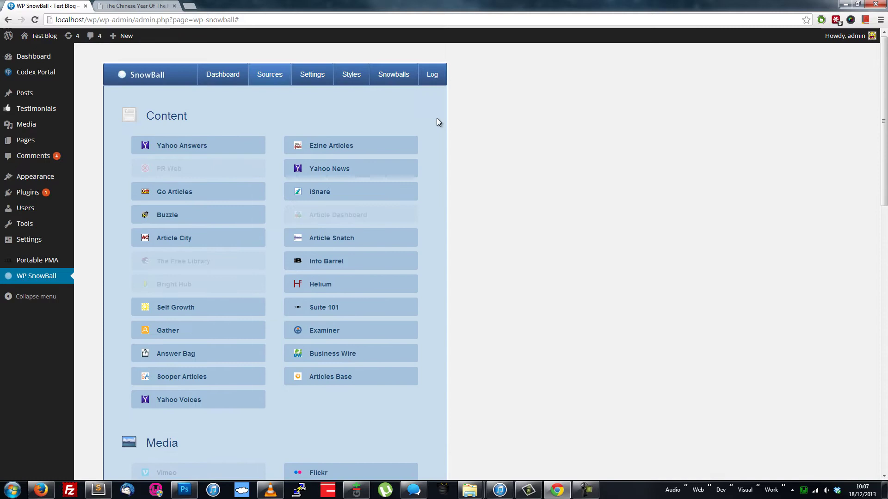
pyautogui.click(222, 172)
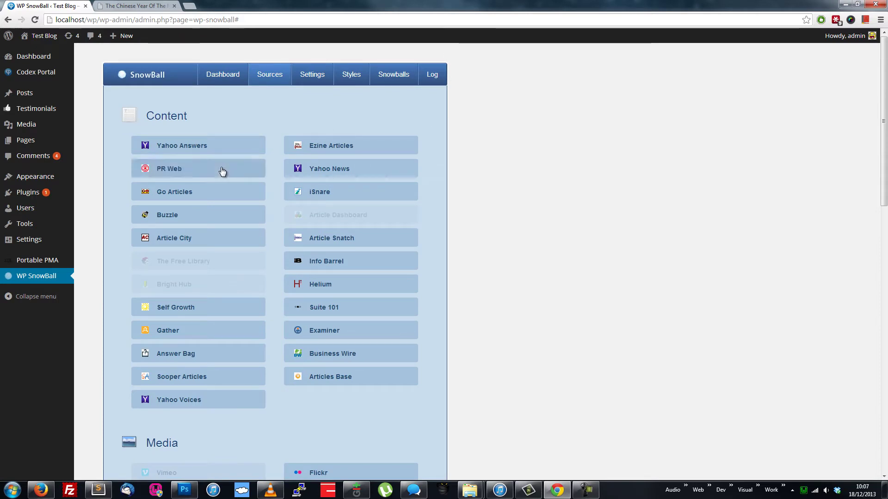
pyautogui.click(337, 220)
pyautogui.click(246, 267)
# Enable Twitter, Youtube and Vimeo as media sources and disable Wordpress.tv.
pyautogui.scroll(-4, 250, 279)
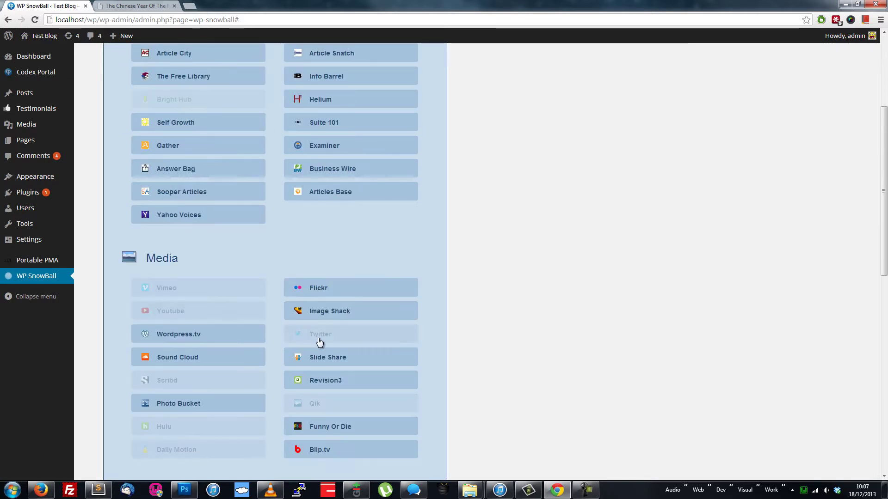
pyautogui.click(319, 342)
pyautogui.click(237, 339)
pyautogui.click(237, 312)
pyautogui.click(235, 294)
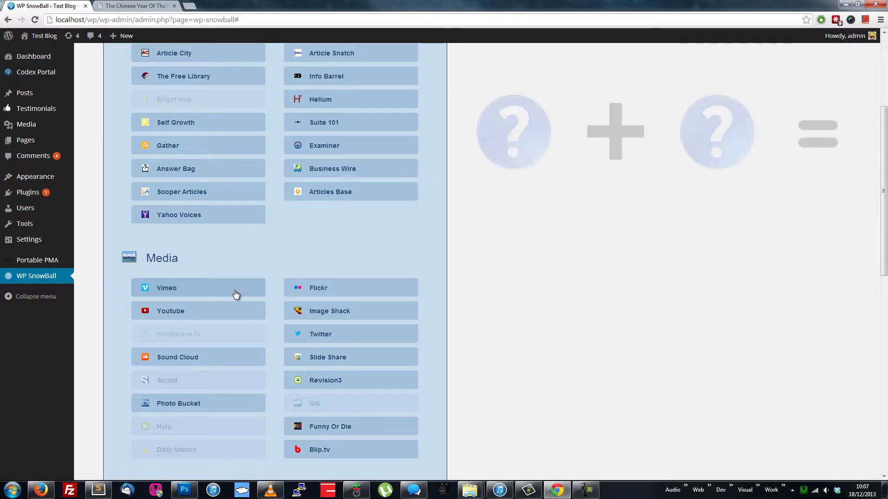
# Disable Articles Base and Yahoo Voices as content sources.
pyautogui.scroll(-2, 235, 294)
pyautogui.click(363, 109)
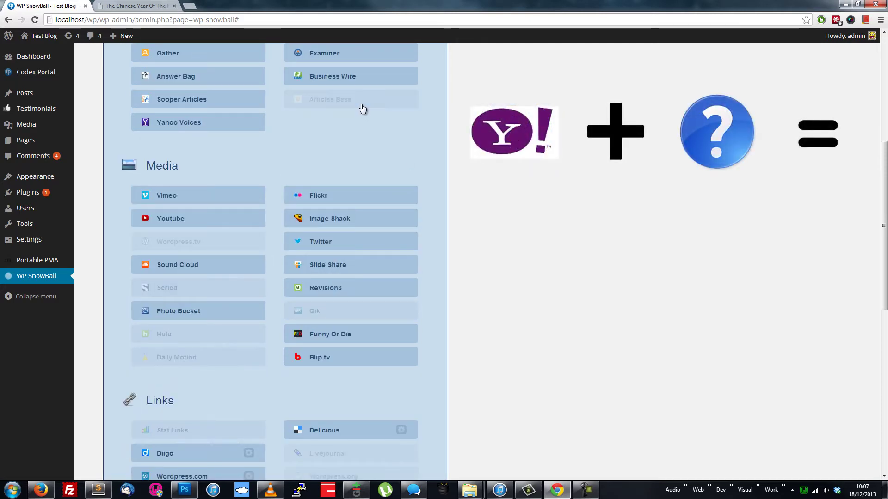
pyautogui.click(246, 122)
pyautogui.scroll(-1, 462, 160)
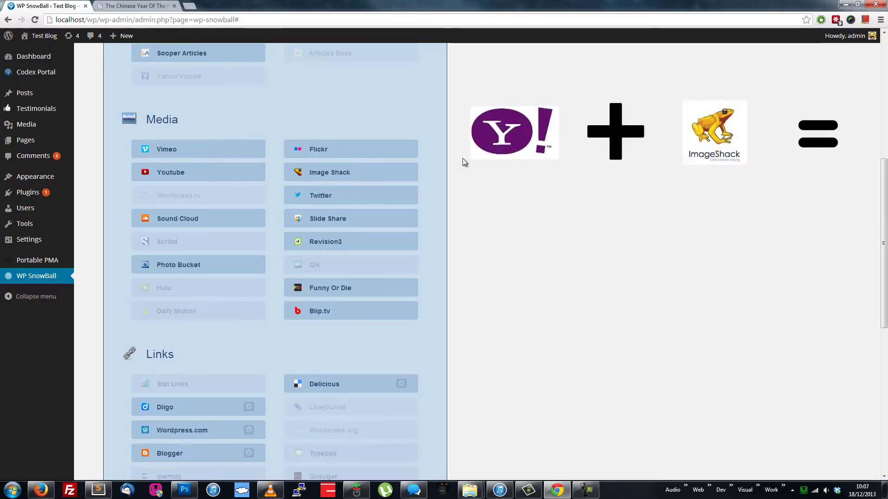
pyautogui.scroll(-5, 462, 158)
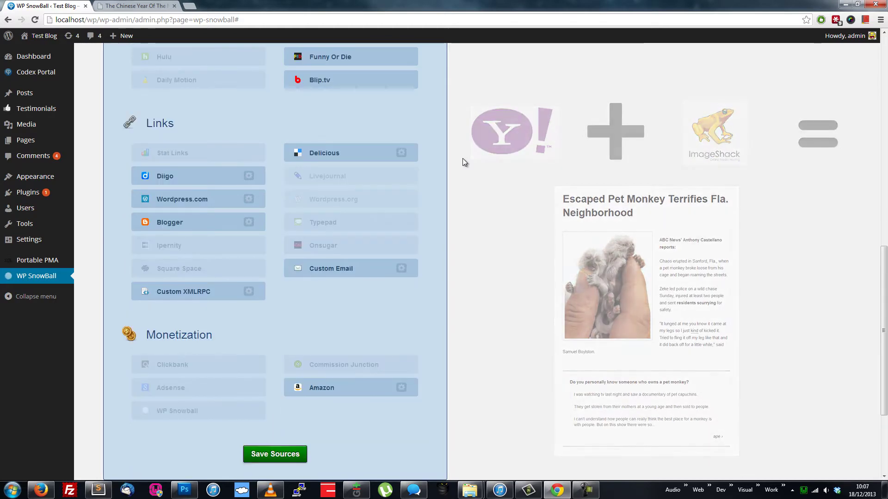
pyautogui.scroll(2, 463, 158)
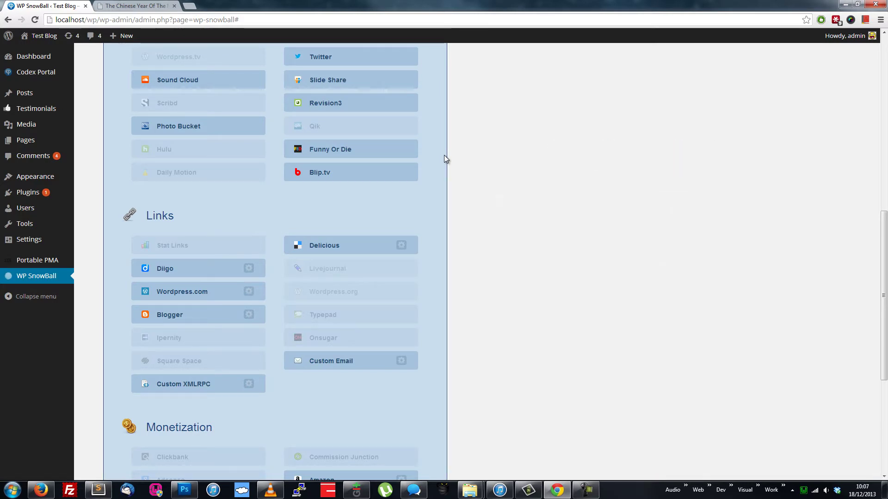
# Check the Diigo, Delicious, Custom XMLRPC and Custom Email settings, switching Blogger off.
pyautogui.scroll(-1, 400, 173)
pyautogui.click(249, 223)
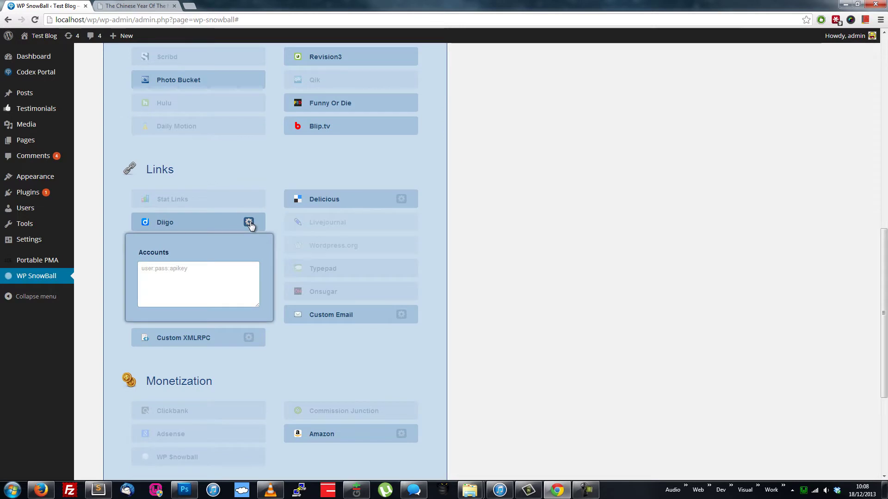
pyautogui.click(401, 199)
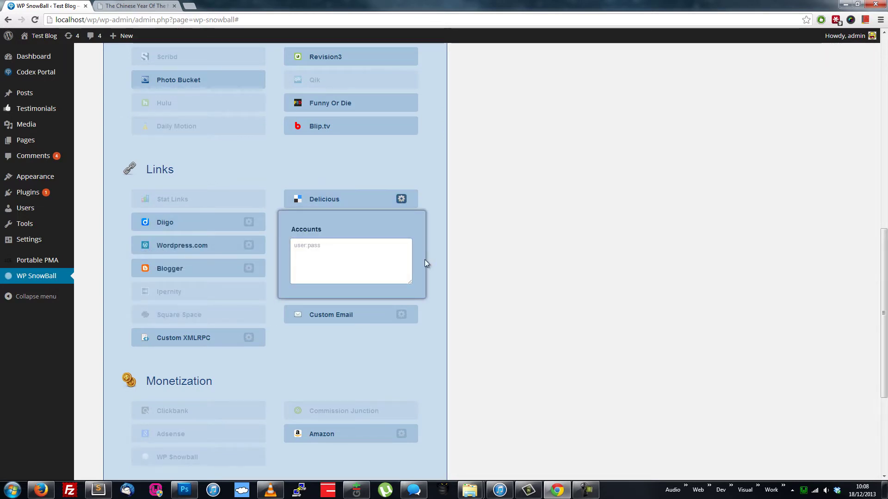
pyautogui.click(225, 269)
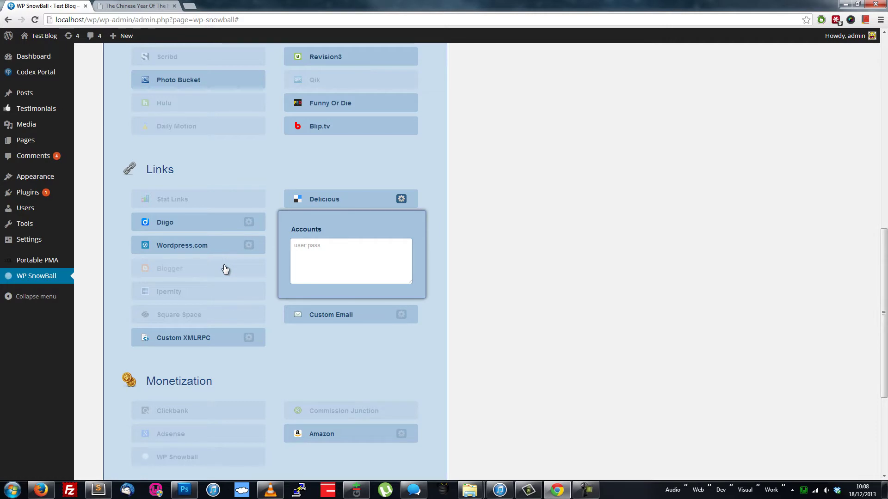
pyautogui.click(397, 200)
pyautogui.click(249, 339)
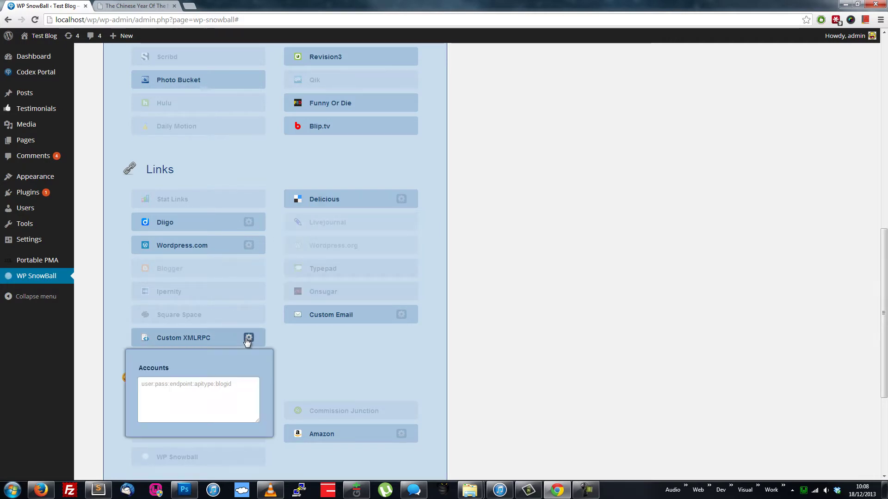
pyautogui.click(401, 316)
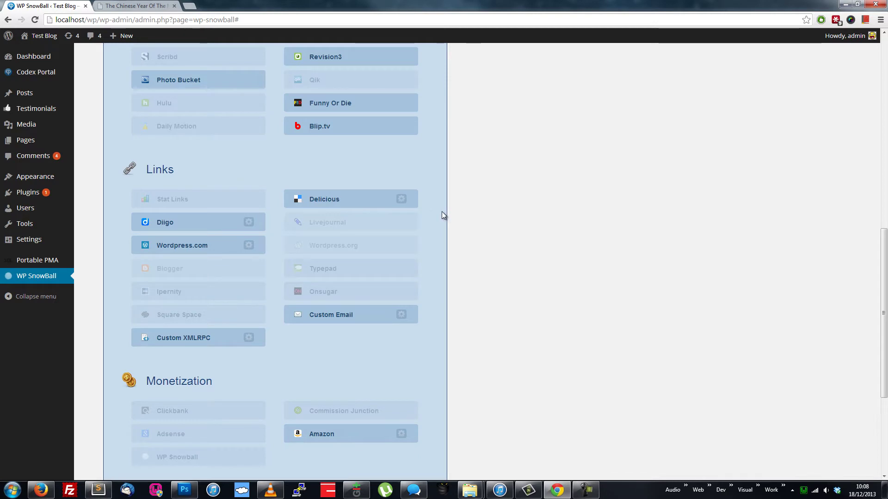
# Enable the Square Space and Ipernity link sources and switch Blogger back on.
pyautogui.scroll(-3, 443, 216)
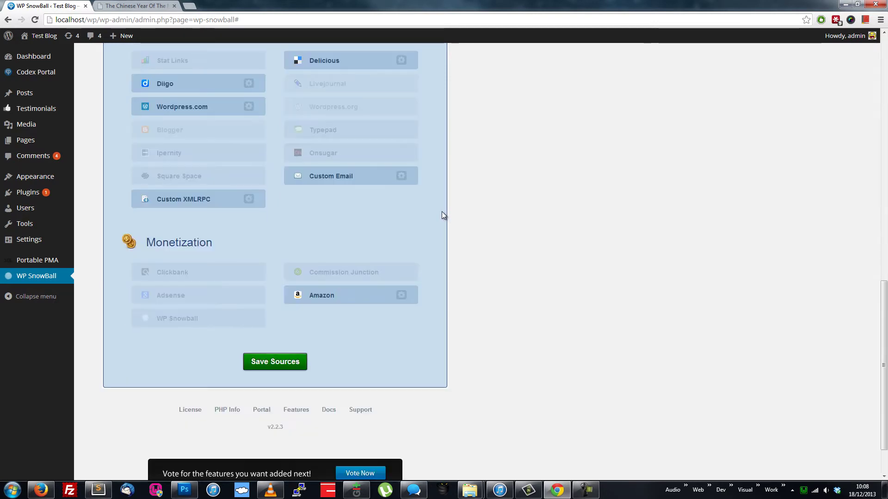
pyautogui.click(206, 178)
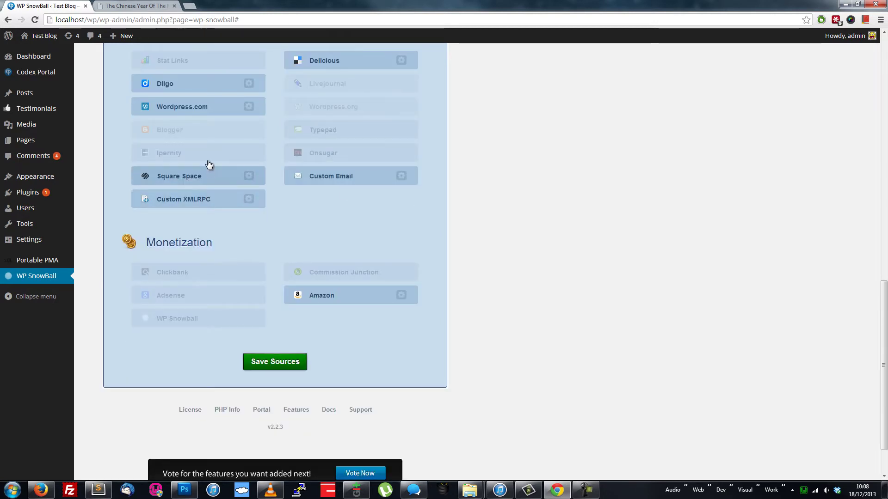
pyautogui.click(206, 154)
pyautogui.click(210, 134)
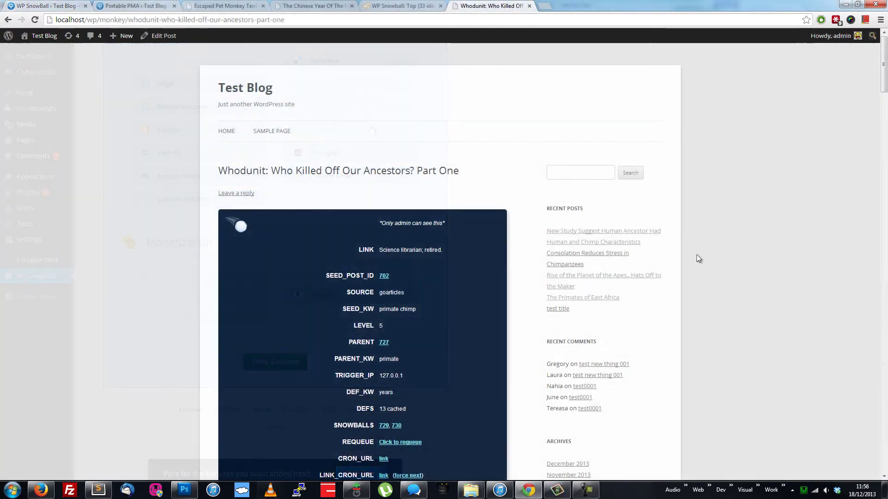
# Enable Clickbank and Adsense monetization, checking Clickbank's affiliate and search settings.
pyautogui.scroll(-3, 696, 258)
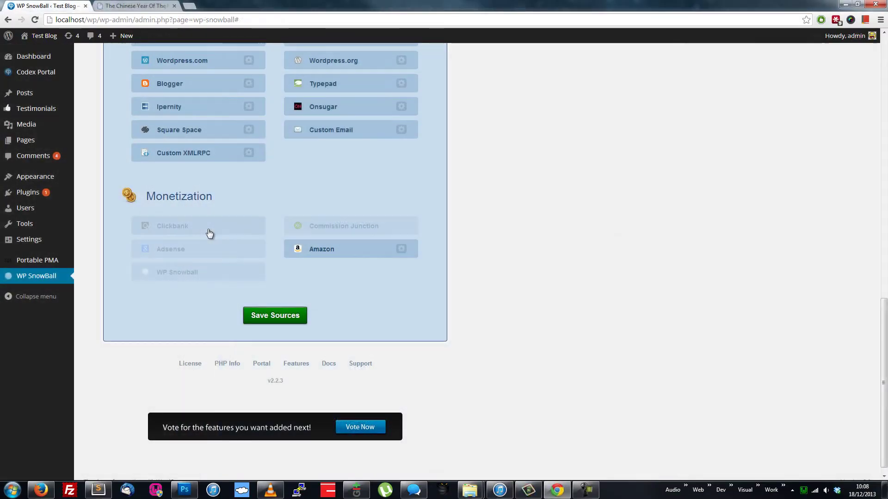
pyautogui.click(210, 233)
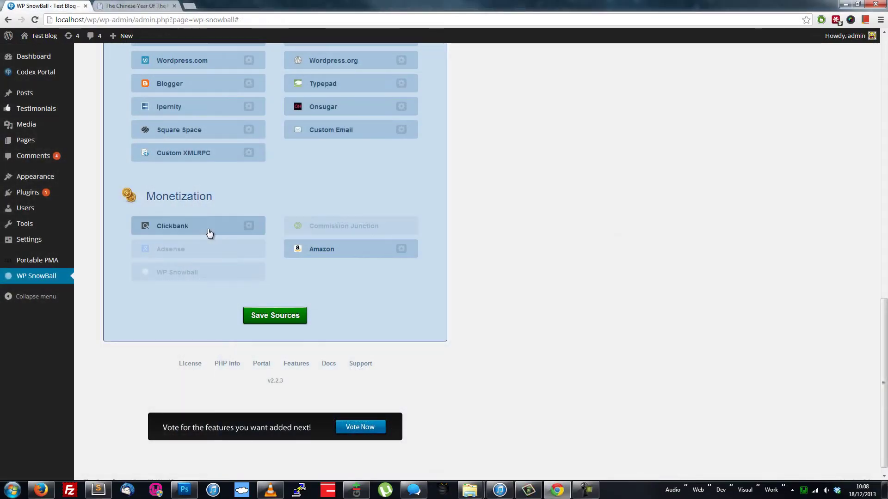
pyautogui.click(249, 226)
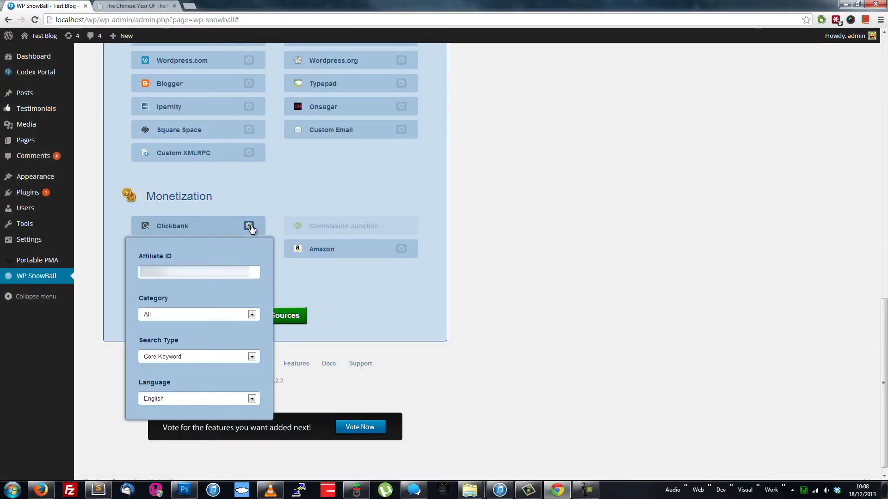
pyautogui.click(248, 226)
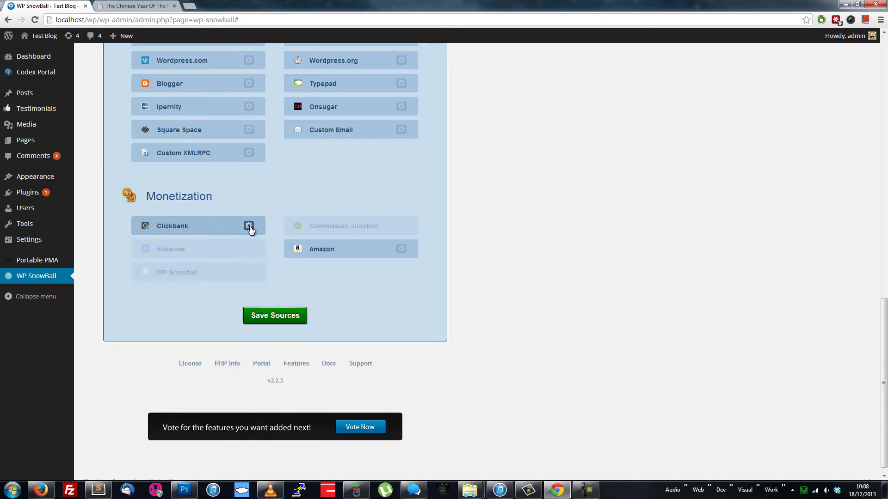
pyautogui.click(248, 249)
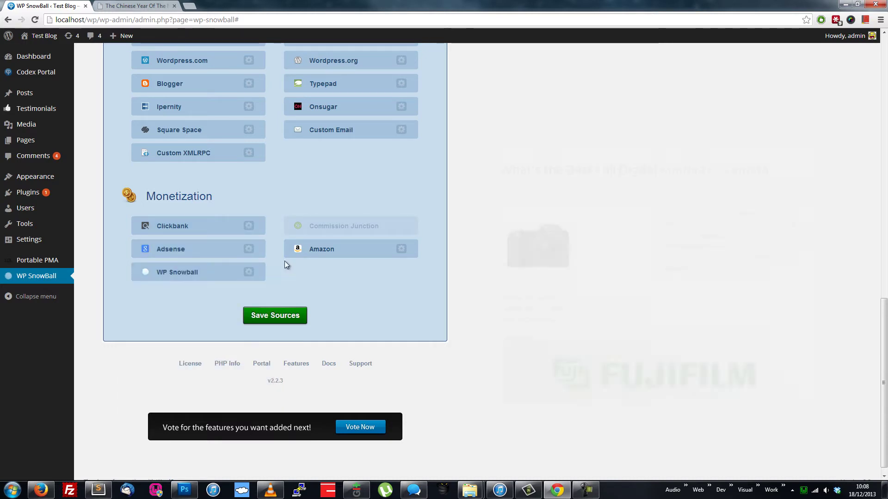
# Enable Commission Junction and review its key and site settings.
pyautogui.click(373, 230)
pyautogui.click(401, 226)
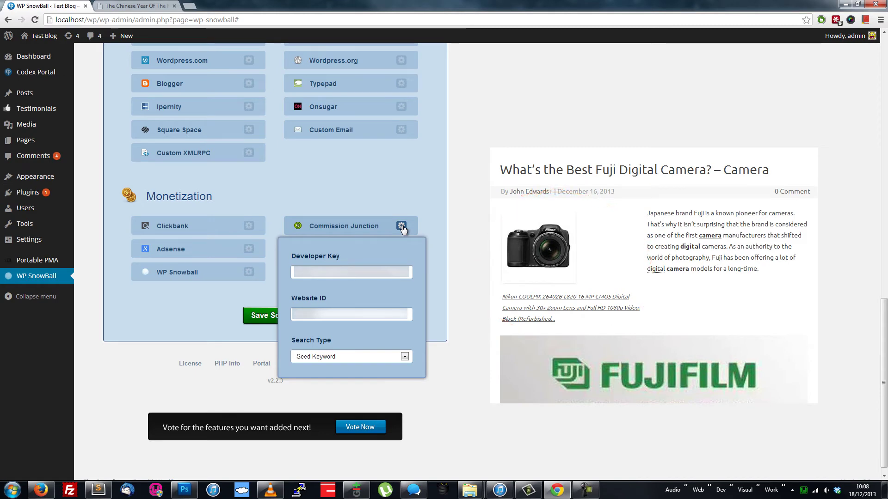
pyautogui.click(402, 226)
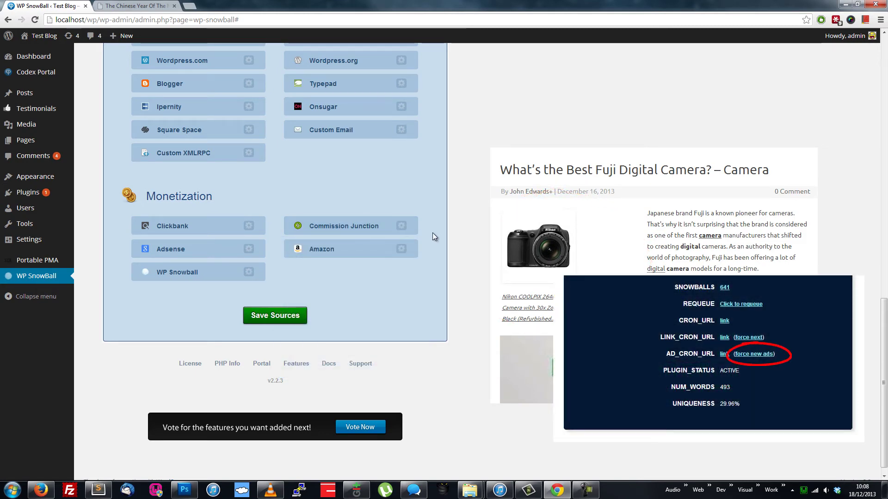
pyautogui.scroll(9, 436, 236)
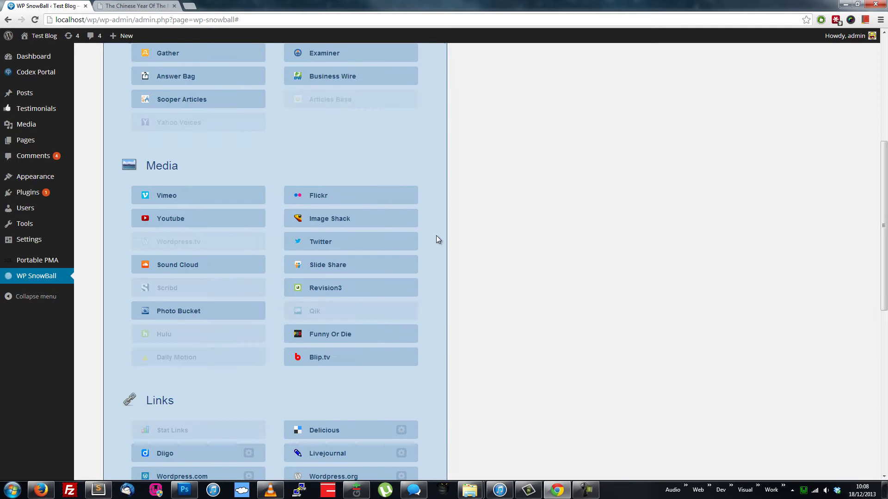
pyautogui.scroll(6, 436, 237)
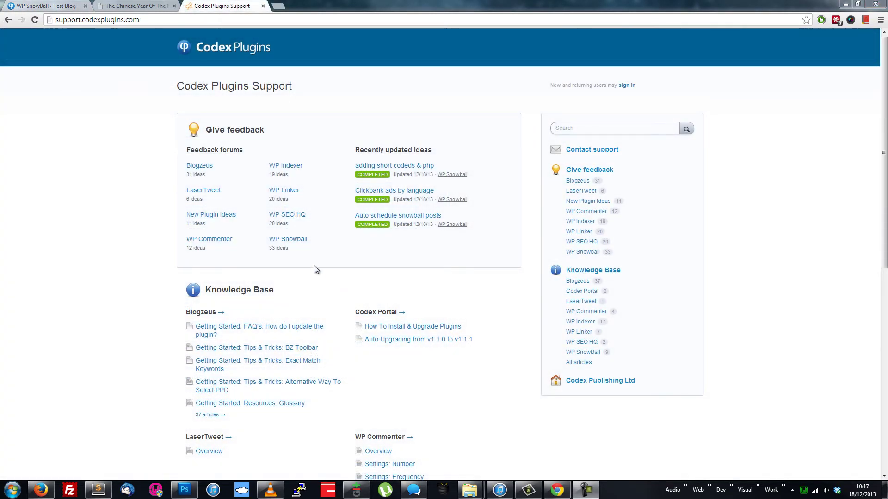
# Open the WP Snowball forum sorted by Top ideas and type 'My idea is...' as a new idea.
pyautogui.click(294, 239)
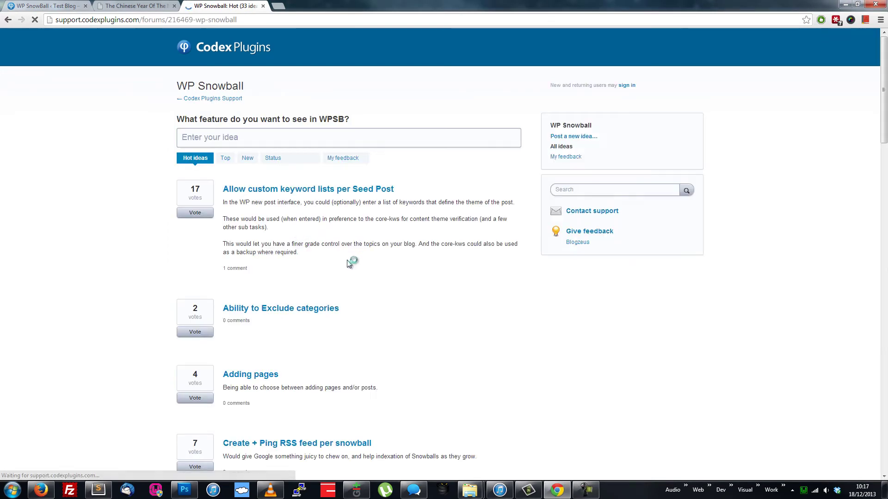
pyautogui.click(228, 159)
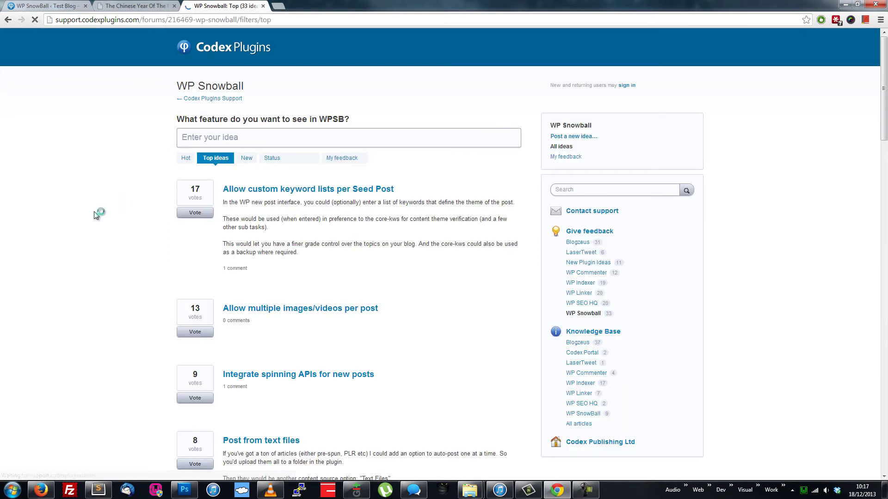
pyautogui.click(245, 139)
pyautogui.write('My idea is...')
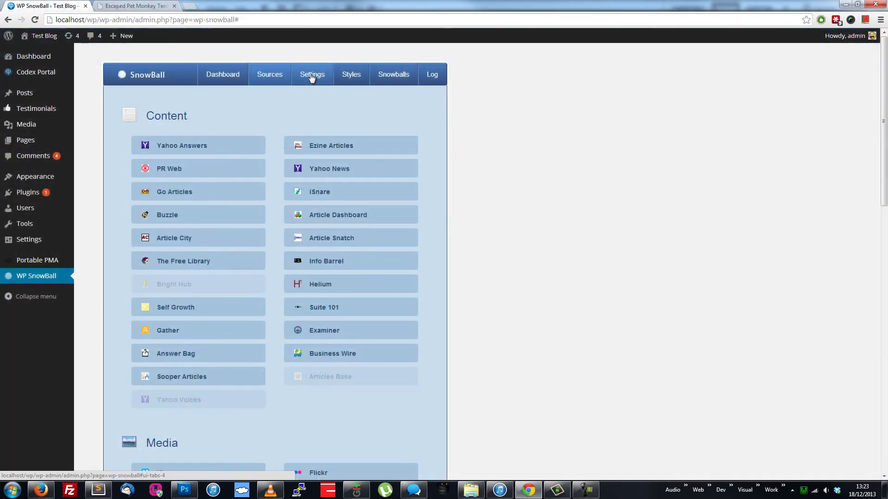
# On the Settings page, set Schedule New Posts from '1 month ago' to '7 days away'.
pyautogui.click(311, 75)
pyautogui.scroll(-7, 445, 174)
pyautogui.scroll(-8, 445, 176)
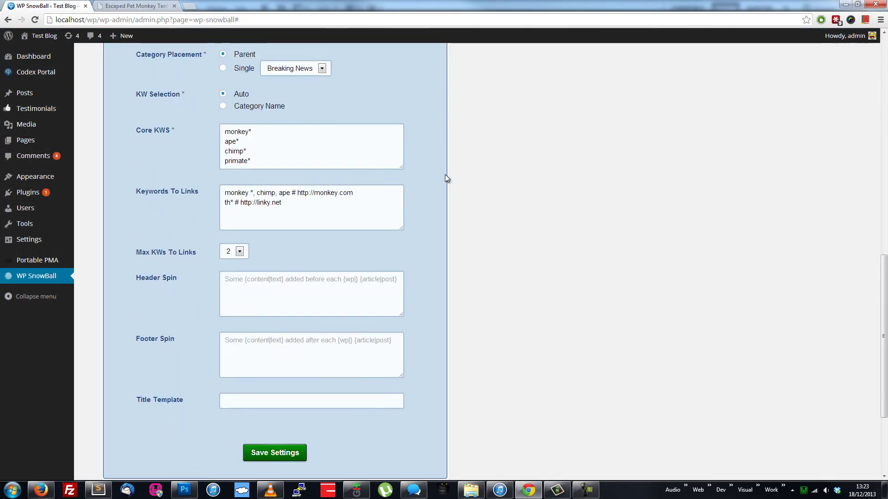
pyautogui.scroll(5, 445, 176)
pyautogui.scroll(10, 445, 176)
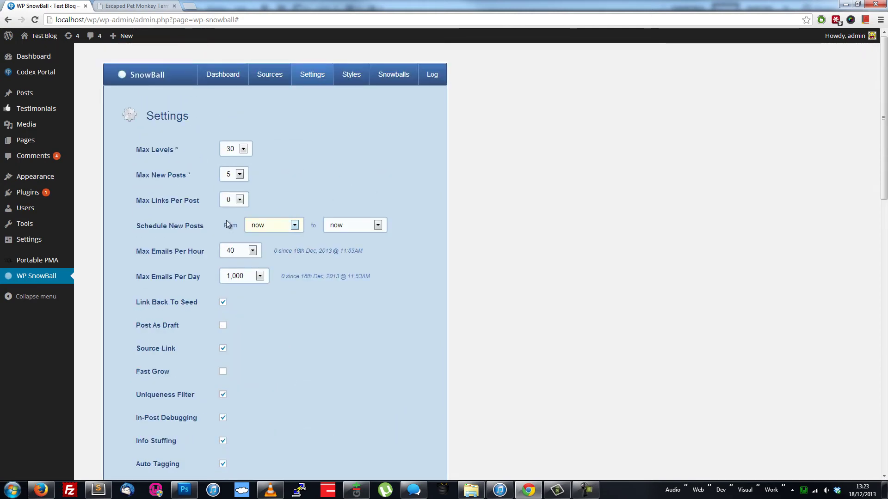
pyautogui.click(271, 226)
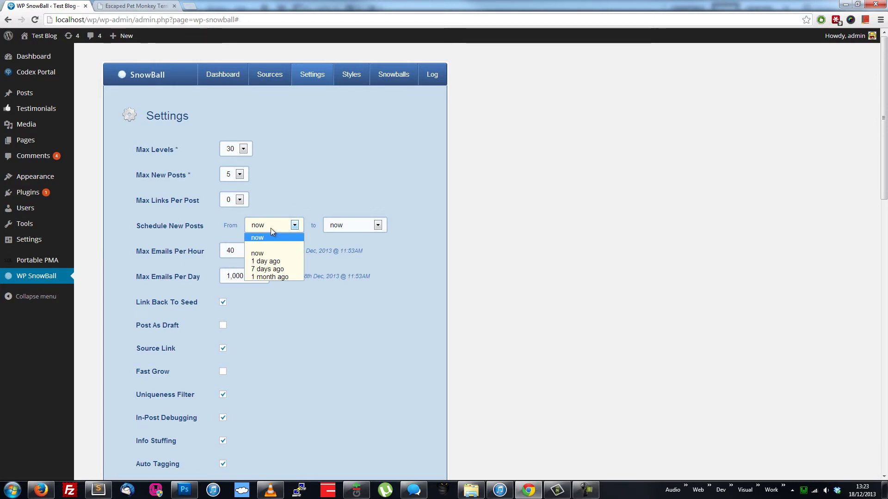
pyautogui.click(287, 277)
pyautogui.click(360, 226)
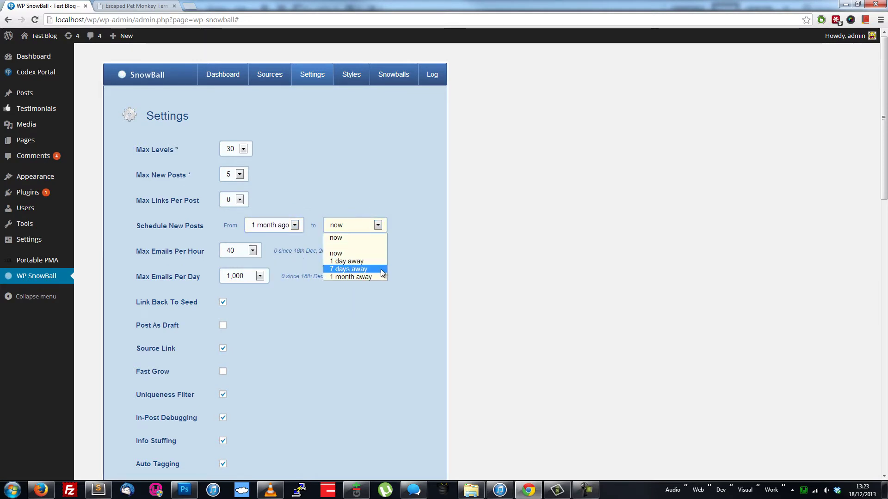
pyautogui.click(365, 269)
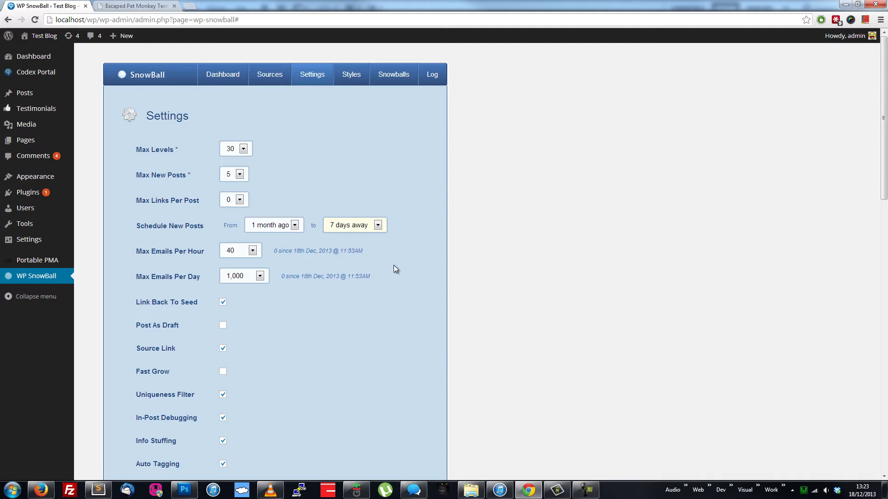
pyautogui.scroll(-1, 393, 266)
pyautogui.scroll(-1, 395, 269)
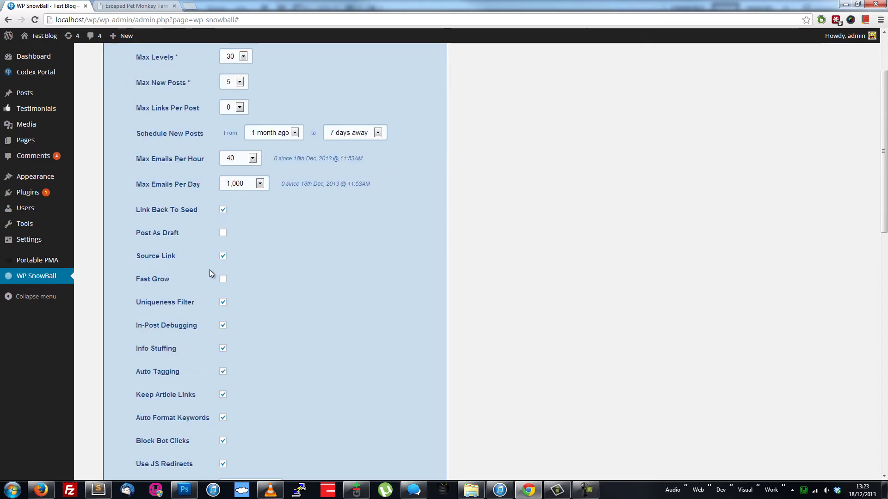
pyautogui.moveTo(147, 282)
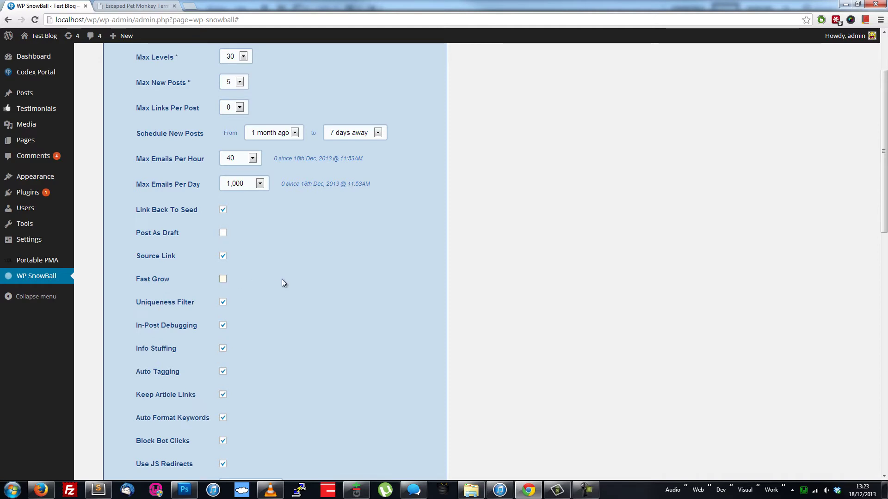
pyautogui.scroll(-9, 336, 271)
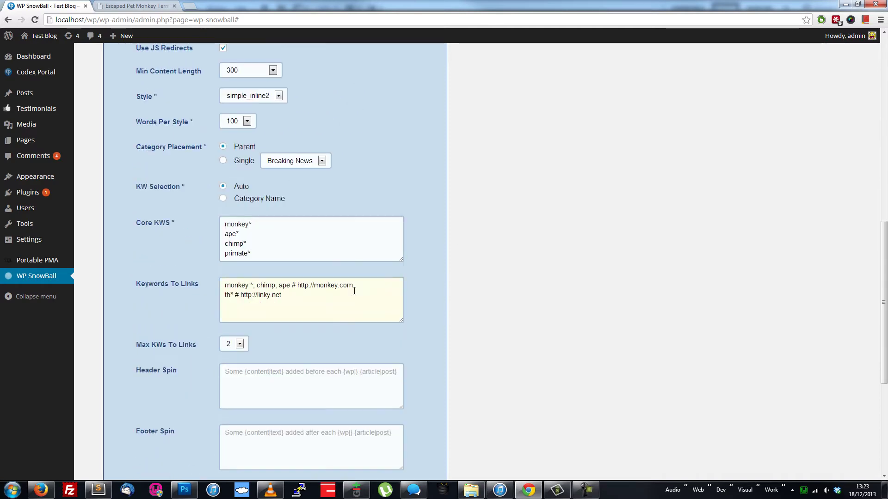
pyautogui.click(375, 296)
pyautogui.press('Return')
pyautogui.write('ape, chimp* # http://my-affiliate-link.com')
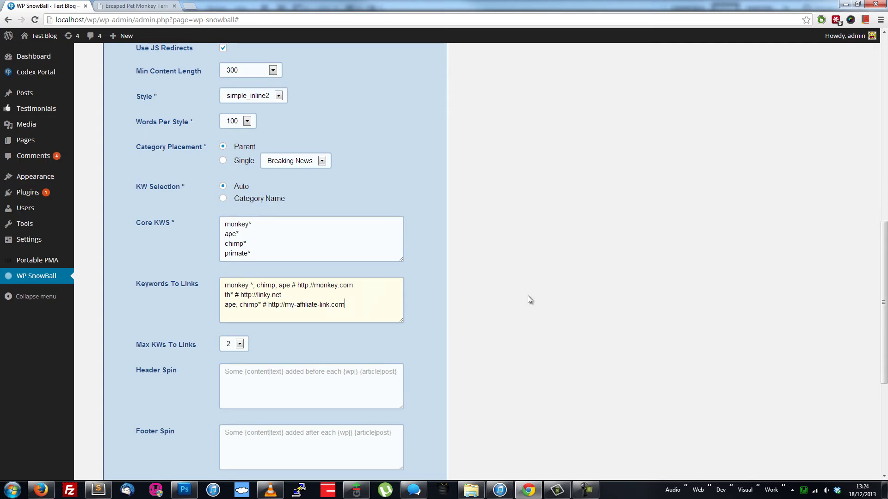
# Set the Title Template to '%TITLE% | %RAND_TAG%' and save the settings.
pyautogui.scroll(-5, 522, 282)
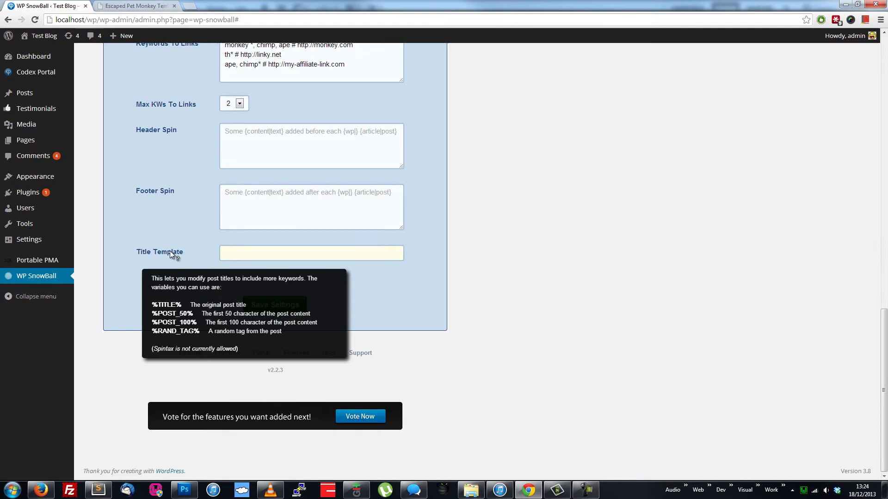
pyautogui.write('%TITLE% | %RAND_TAG%')
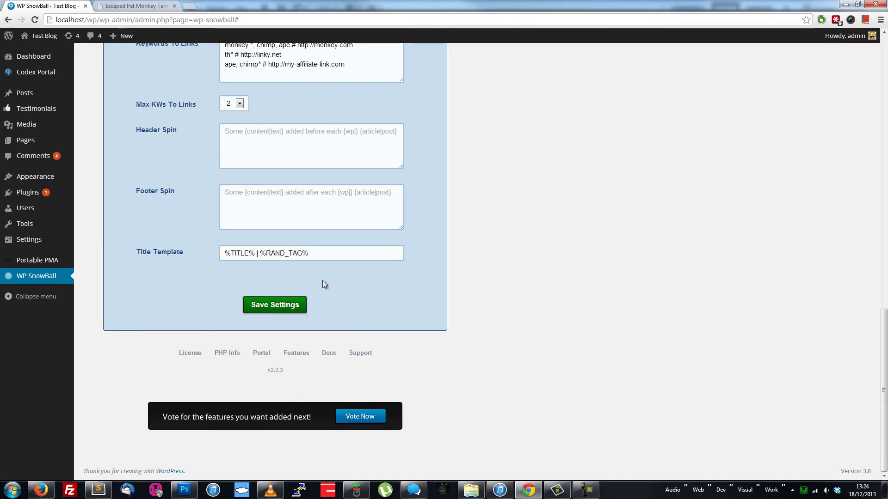
pyautogui.press('Return')
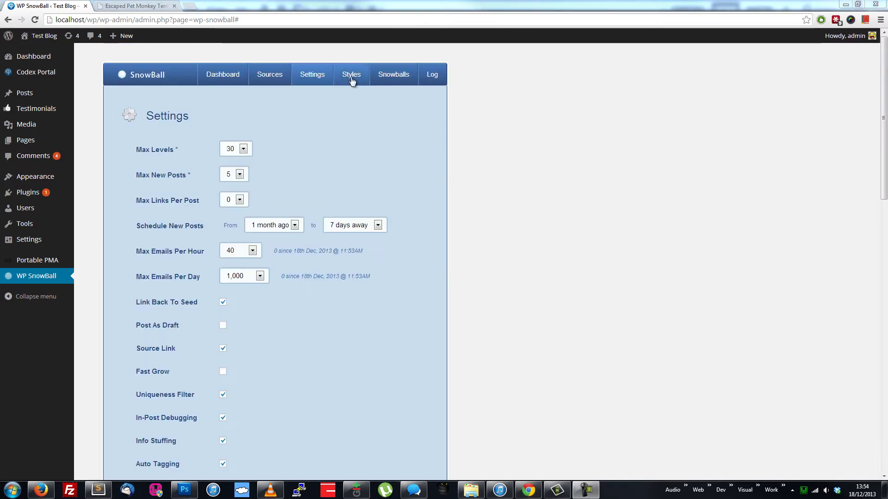
# Look through the existing post styles on the Styles tab.
pyautogui.click(352, 76)
pyautogui.scroll(-6, 451, 166)
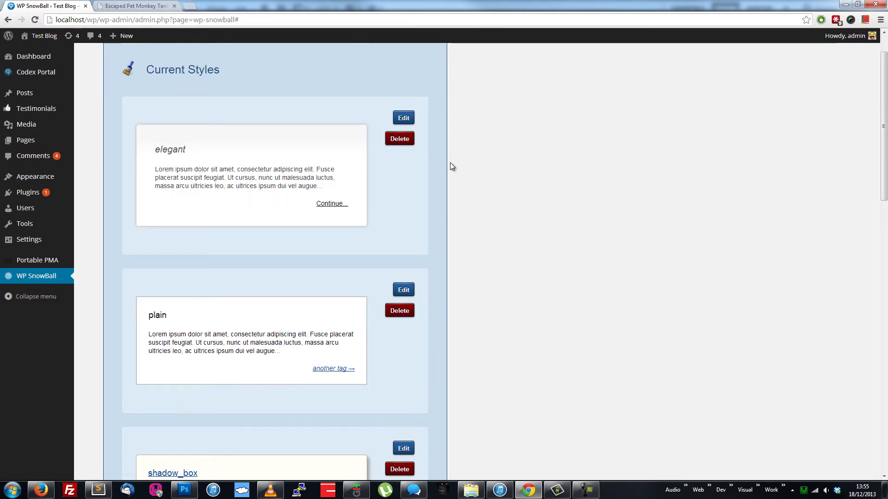
pyautogui.scroll(-10, 452, 167)
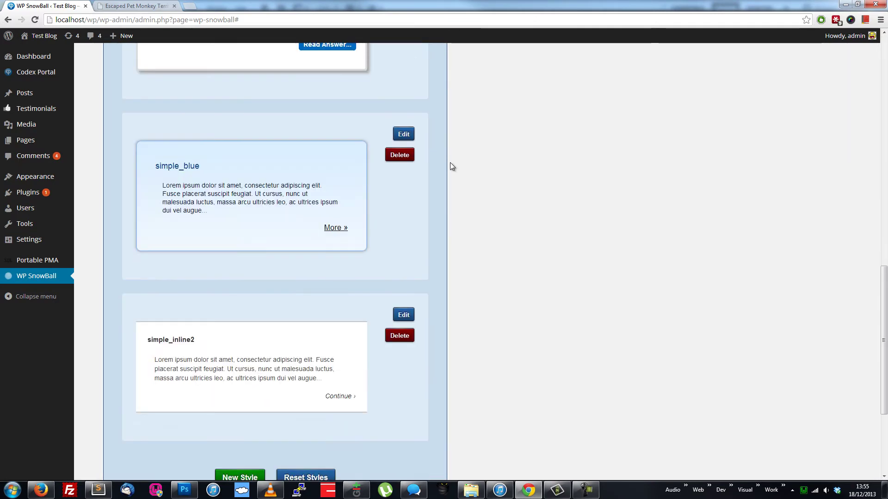
pyautogui.scroll(9, 452, 167)
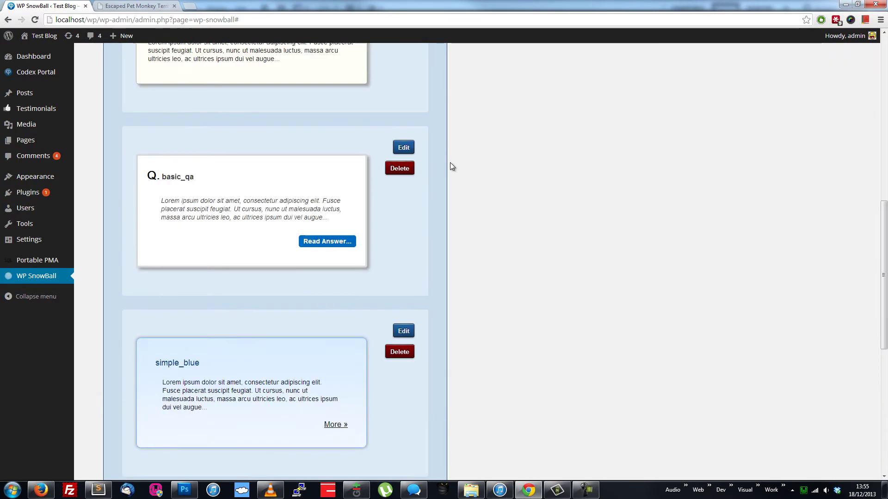
pyautogui.scroll(10, 451, 164)
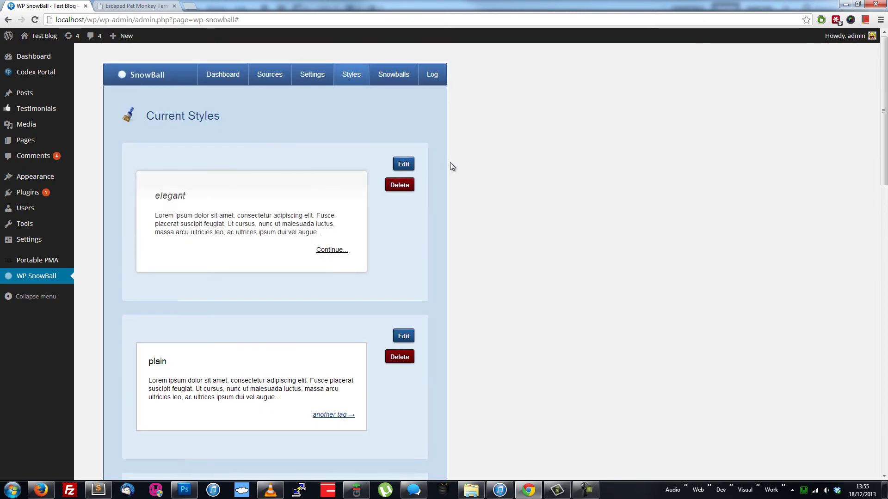
# Inspect the elegant style, go back without saving, and reset all styles to defaults.
pyautogui.click(403, 164)
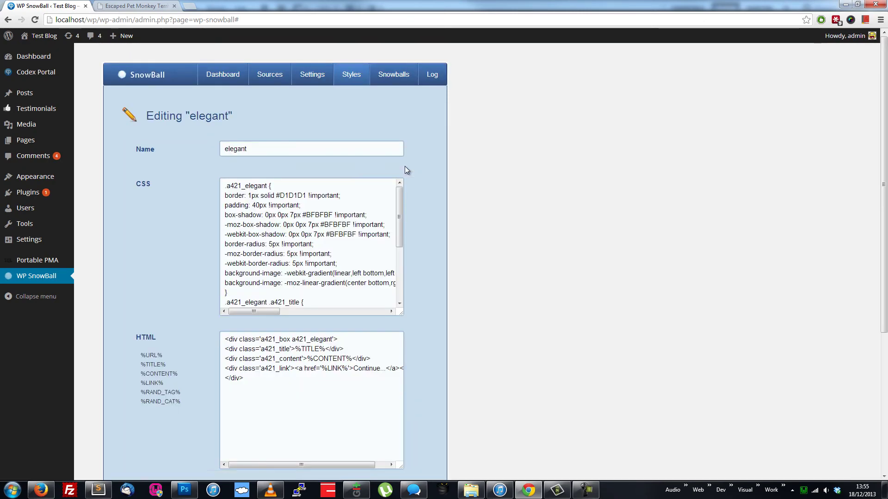
pyautogui.scroll(-3, 442, 170)
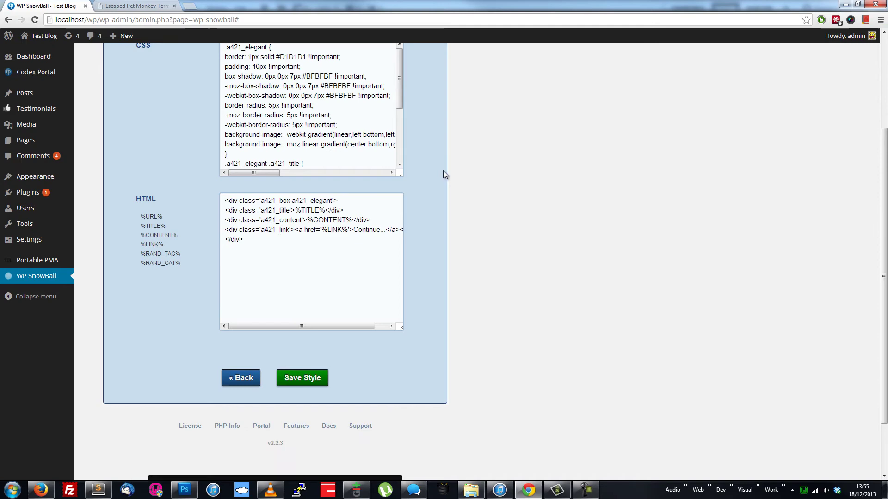
pyautogui.click(241, 377)
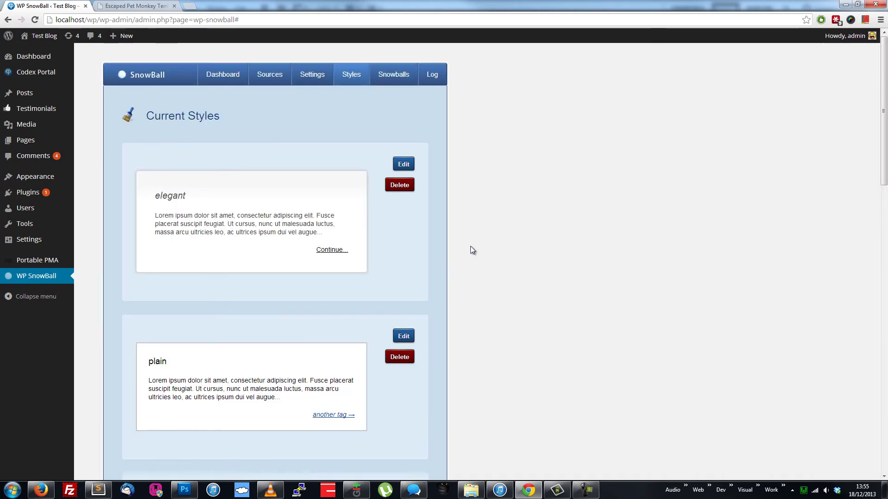
pyautogui.scroll(-20, 470, 246)
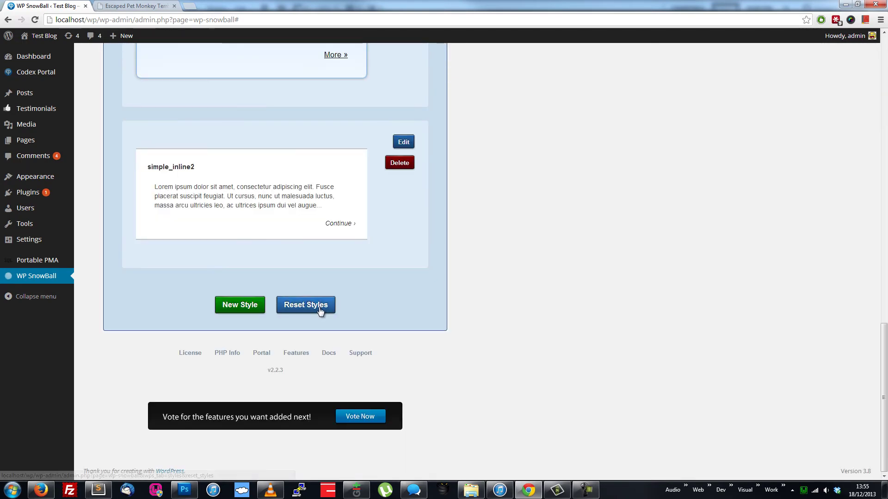
pyautogui.click(306, 304)
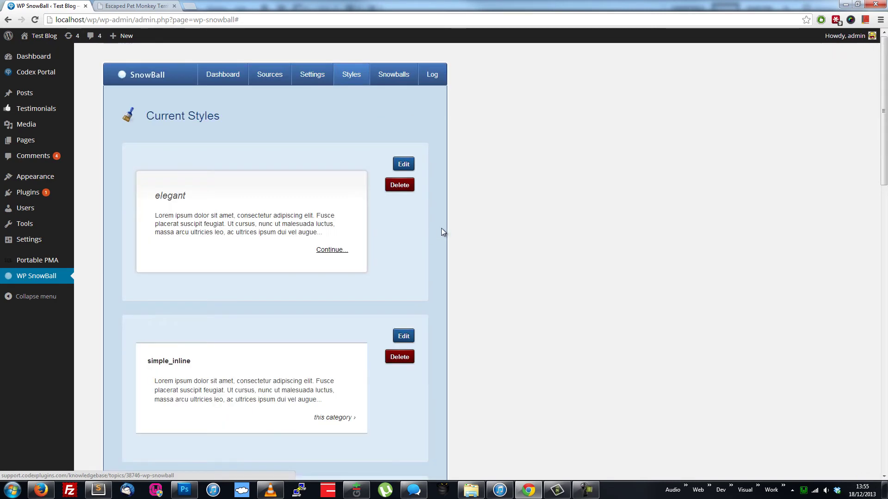
# Open 'The Chinese Year Of The Monkey' from the Snowballs list of generated posts.
pyautogui.click(385, 77)
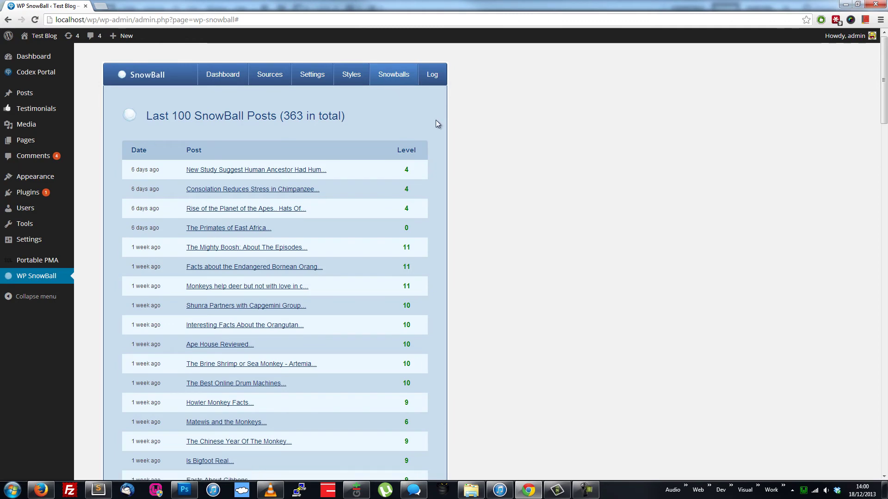
pyautogui.scroll(-7, 435, 121)
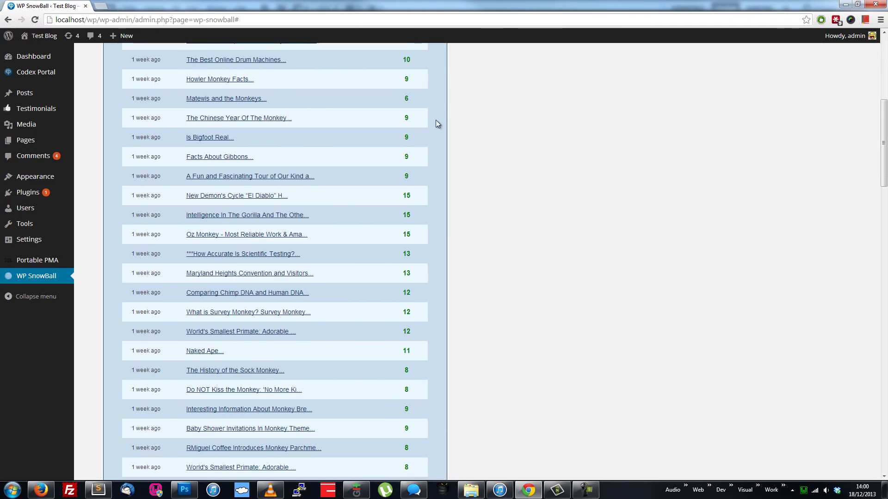
pyautogui.scroll(6, 436, 122)
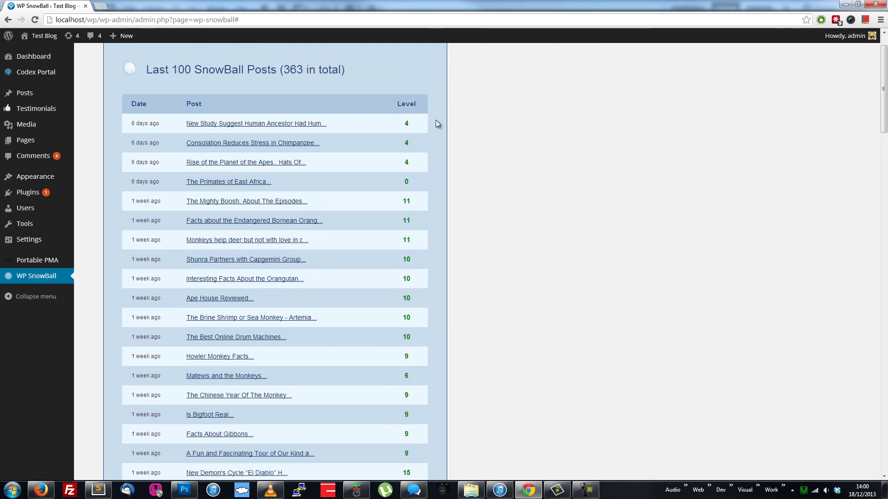
pyautogui.scroll(1, 436, 120)
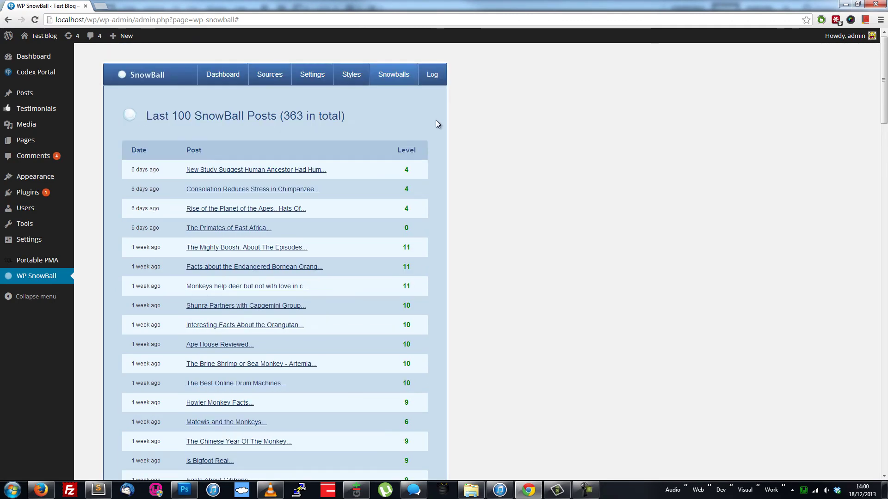
pyautogui.click(252, 442)
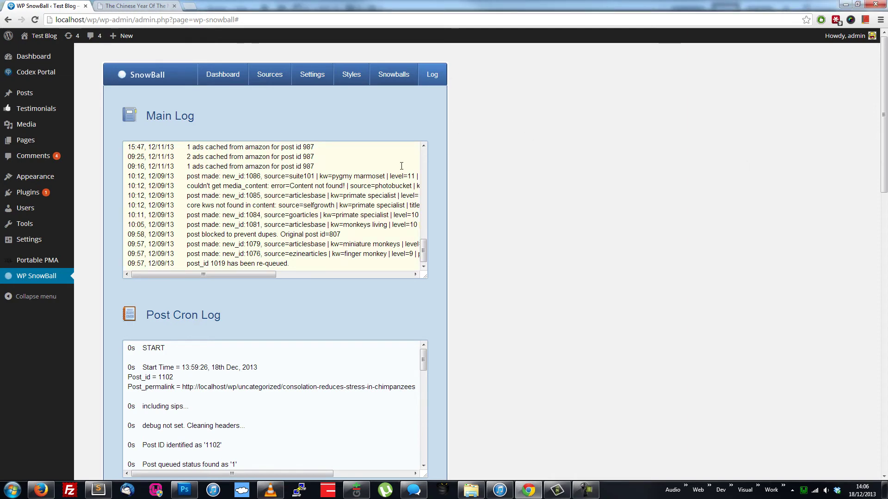
pyautogui.scroll(-3, 458, 196)
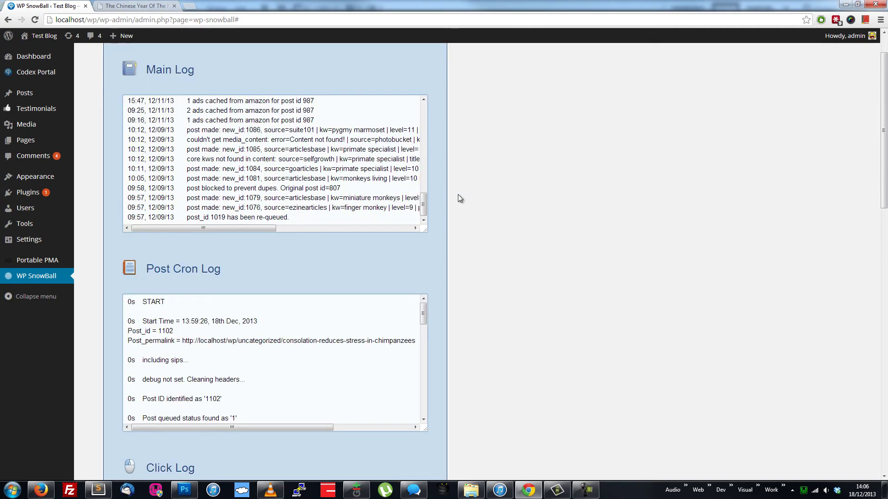
pyautogui.scroll(-6, 460, 198)
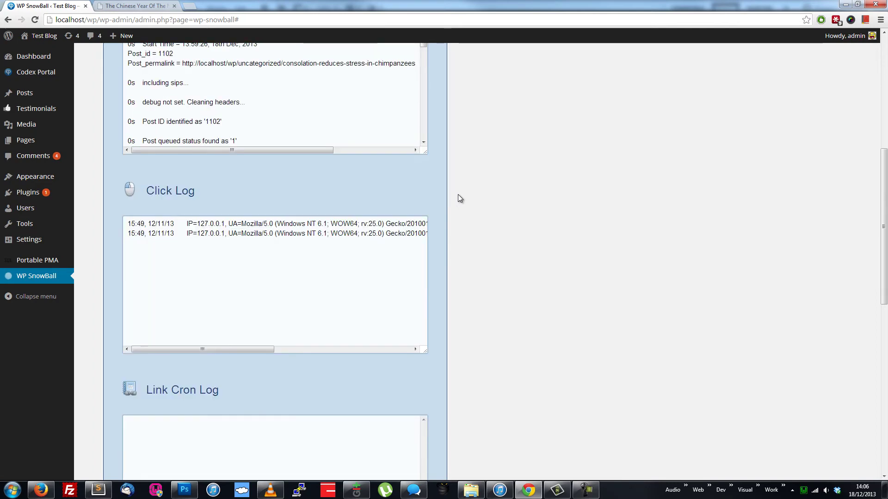